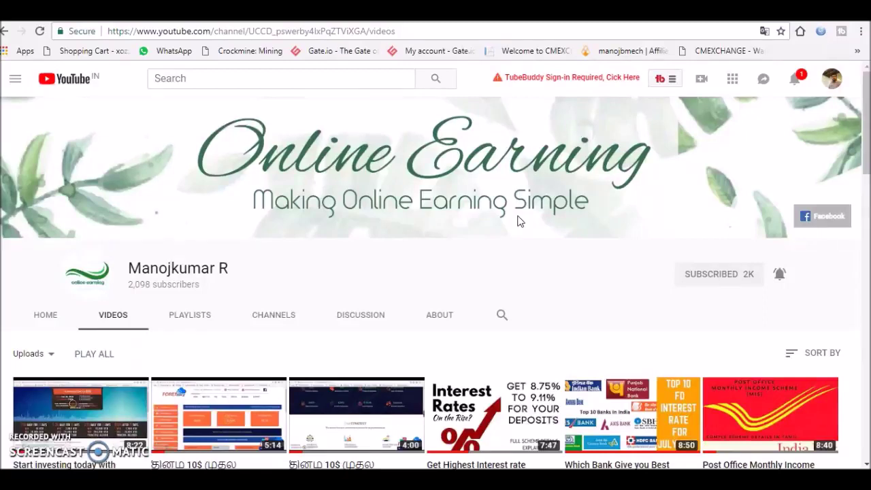
Look through the uploaded videos of the Online Earning YouTube channel, from the newest to the older ones
left_click(505, 213)
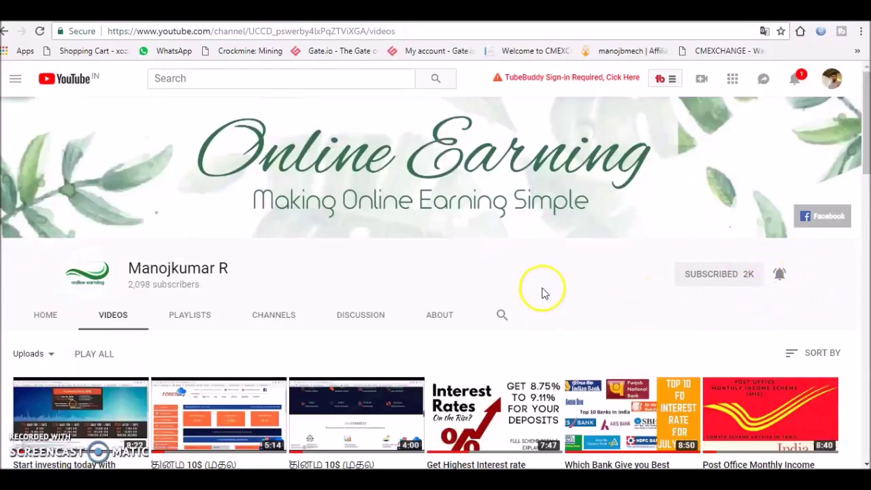
scroll(544, 289, "down", 4)
scroll(545, 288, "down", 4)
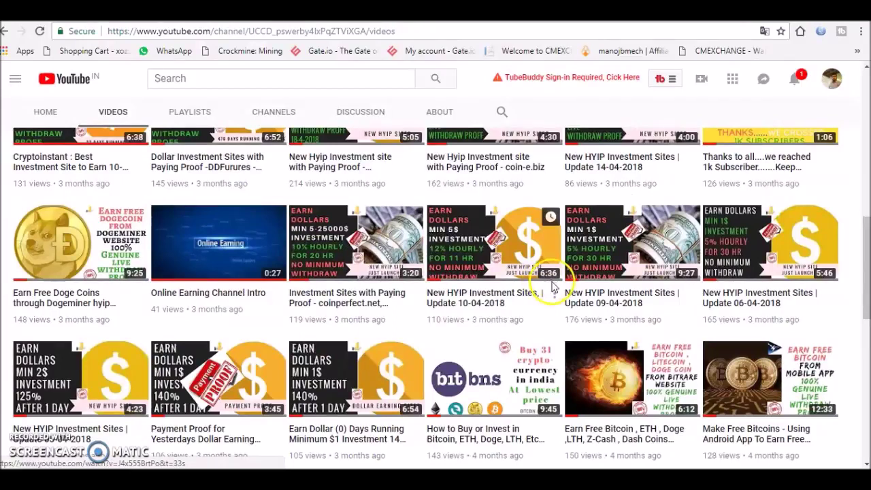
scroll(548, 286, "down", 3)
scroll(553, 289, "up", 4)
scroll(553, 289, "up", 10)
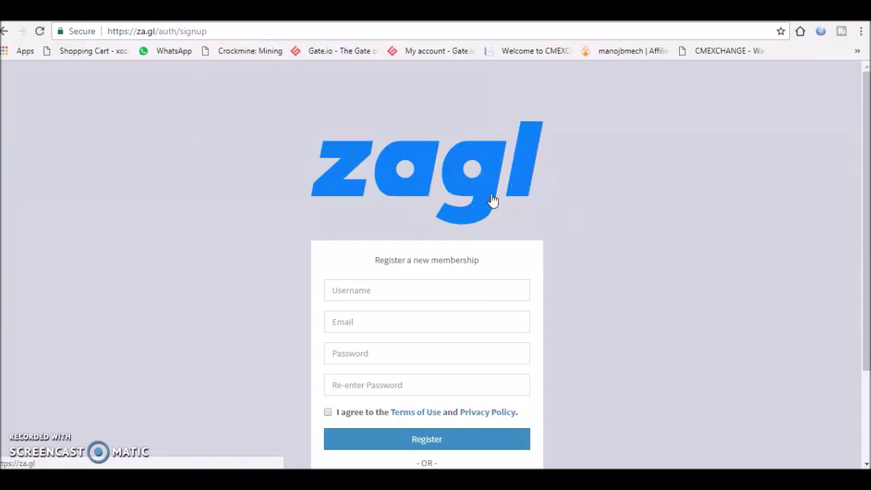
Examine the za.gl registration form, including its username, email and both password fields and the Facebook sign-in option
scroll(657, 241, "down", 2)
scroll(657, 241, "up", 2)
scroll(601, 235, "down", 2)
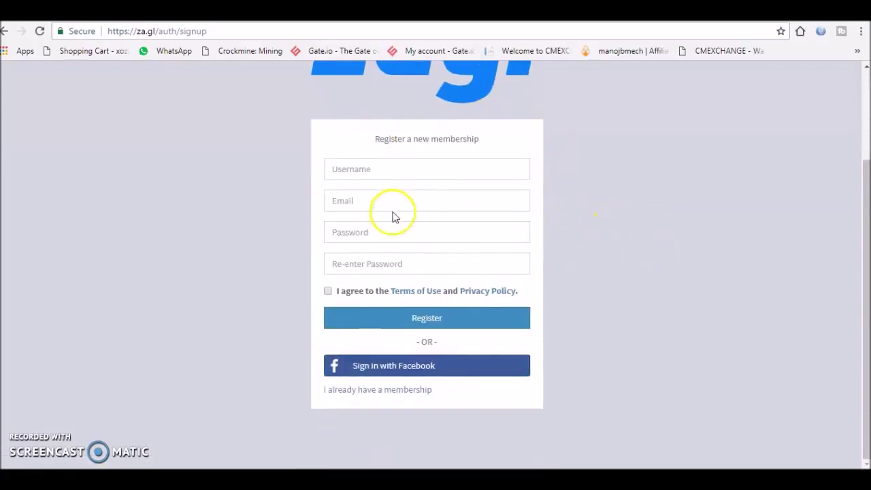
left_click(431, 168)
left_click(678, 189)
left_click(446, 199)
left_click(698, 190)
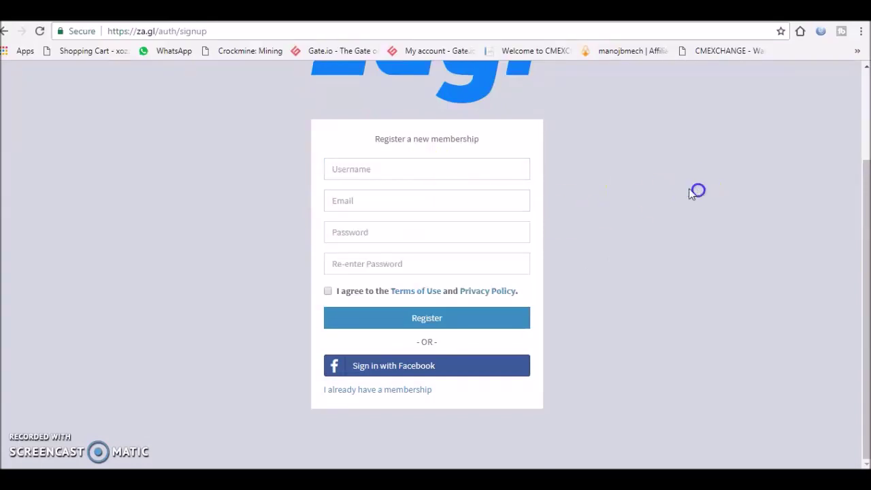
left_click(465, 230)
left_click(457, 257)
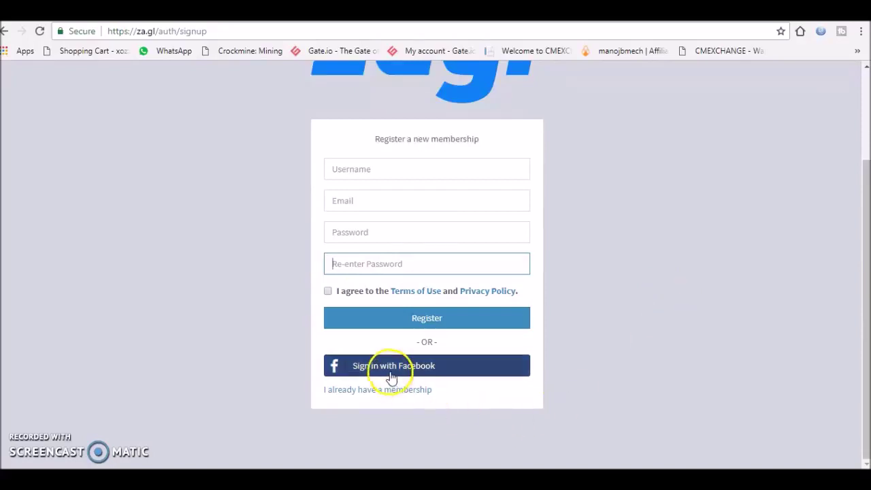
Go to the existing-member sign-in page and sign in to za.gl with the account username and password
left_click(395, 392)
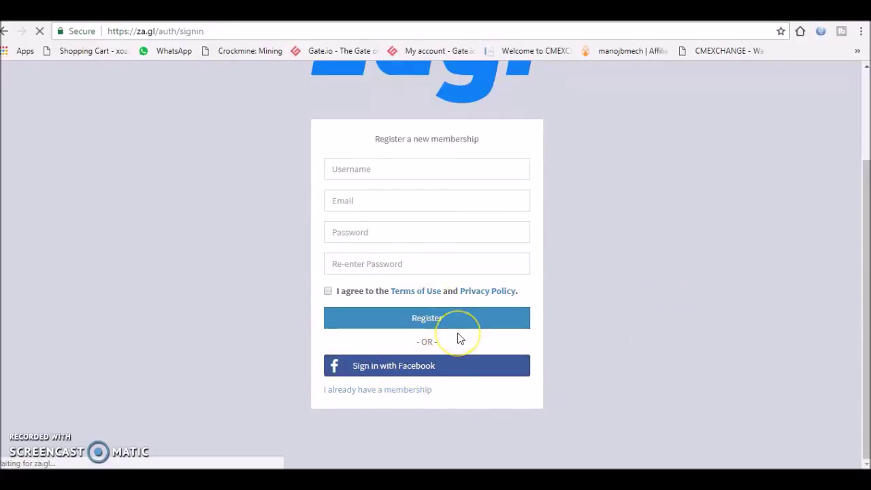
left_click(418, 290)
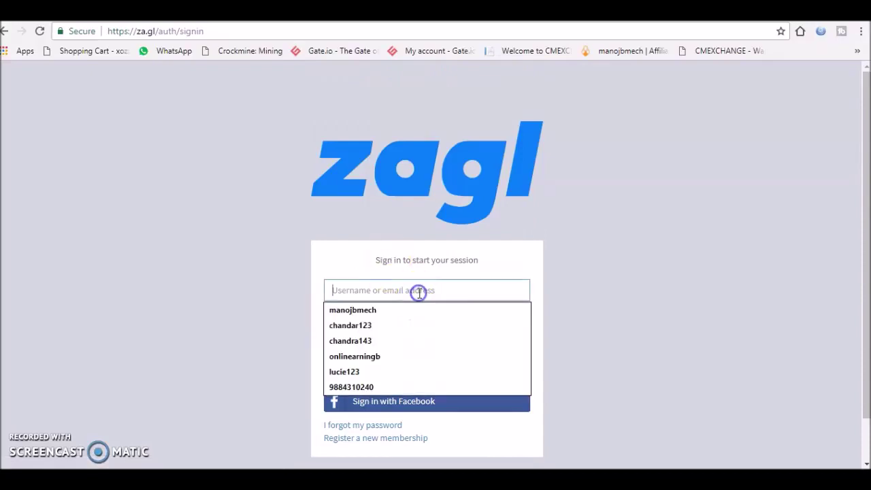
left_click(418, 310)
left_click(407, 323)
type("•")
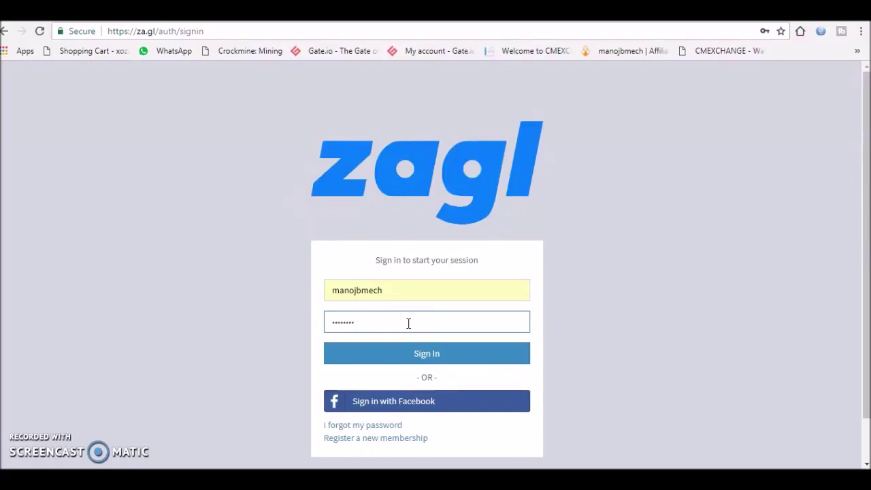
left_click(409, 353)
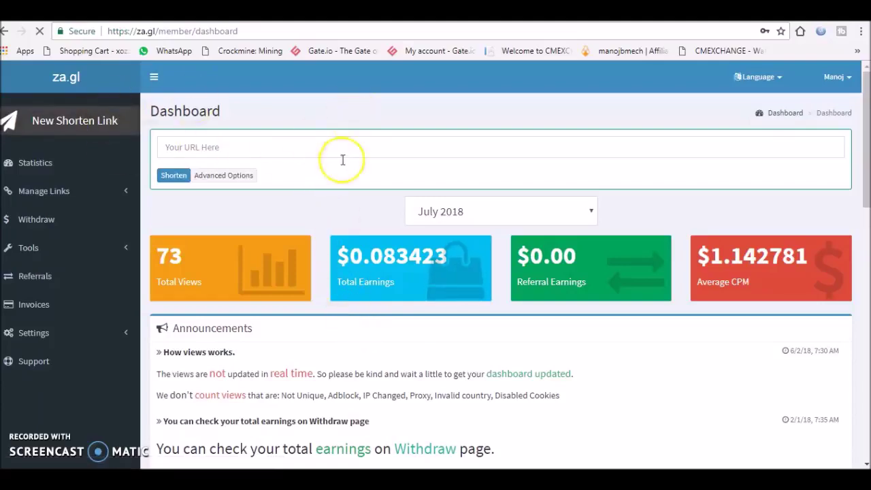
Look over the za.gl dashboard and dismiss the browser's offer to save the password
scroll(576, 277, "down", 6)
scroll(576, 278, "up", 2)
scroll(576, 278, "up", 4)
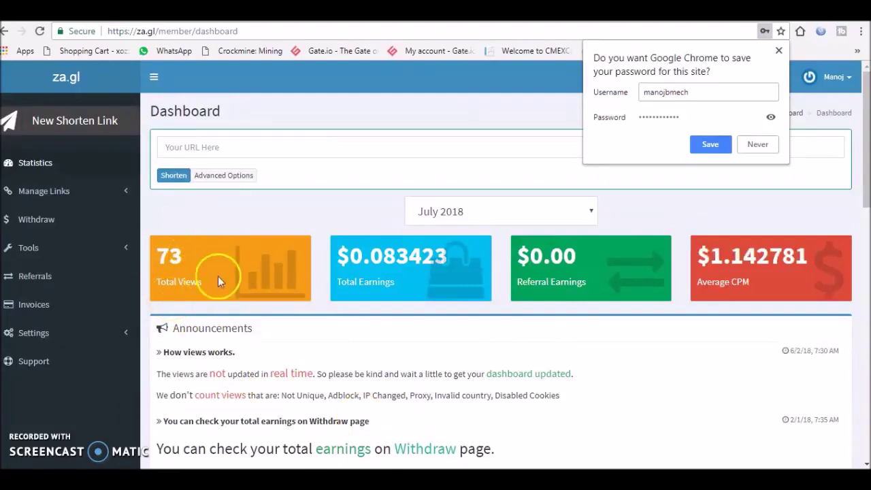
left_click(779, 51)
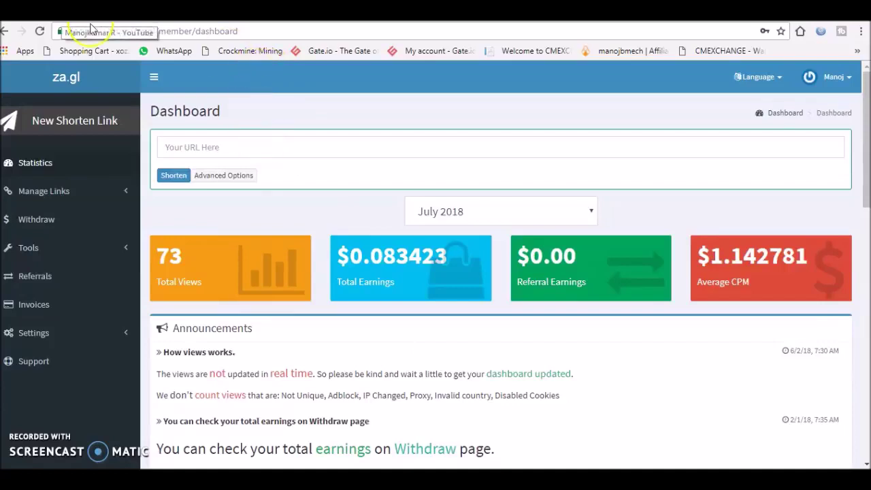
left_click(323, 148)
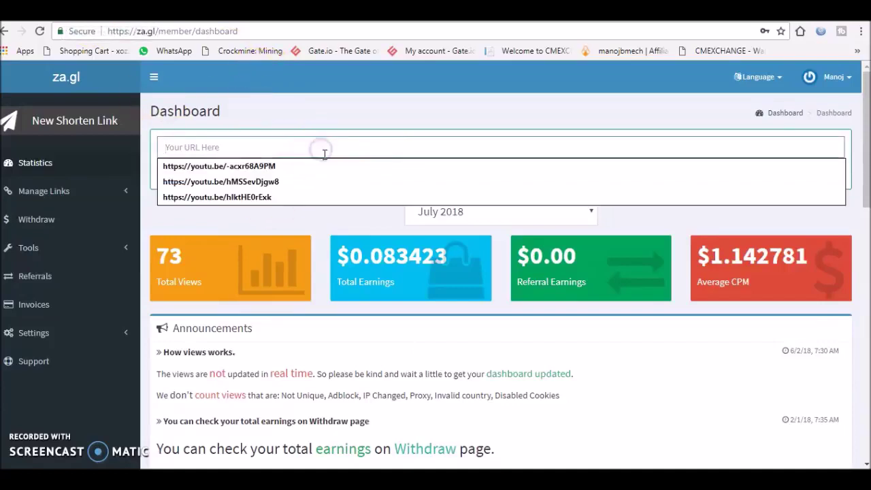
left_click(326, 166)
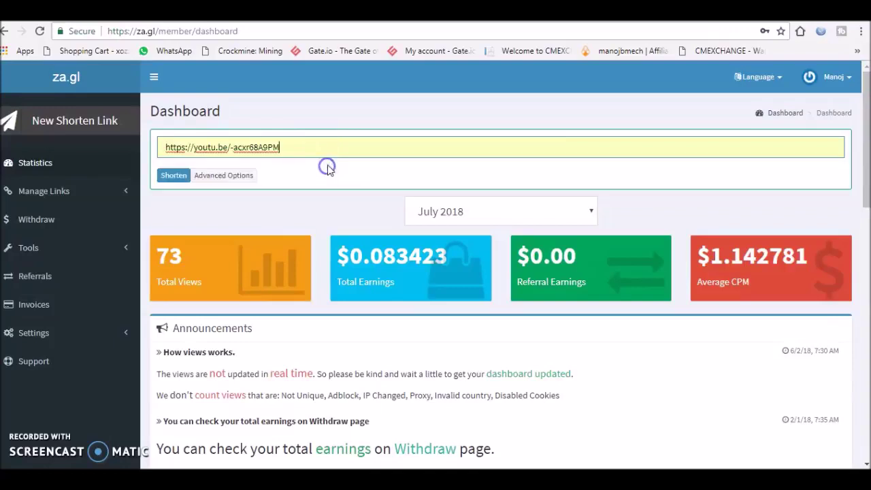
left_click(182, 180)
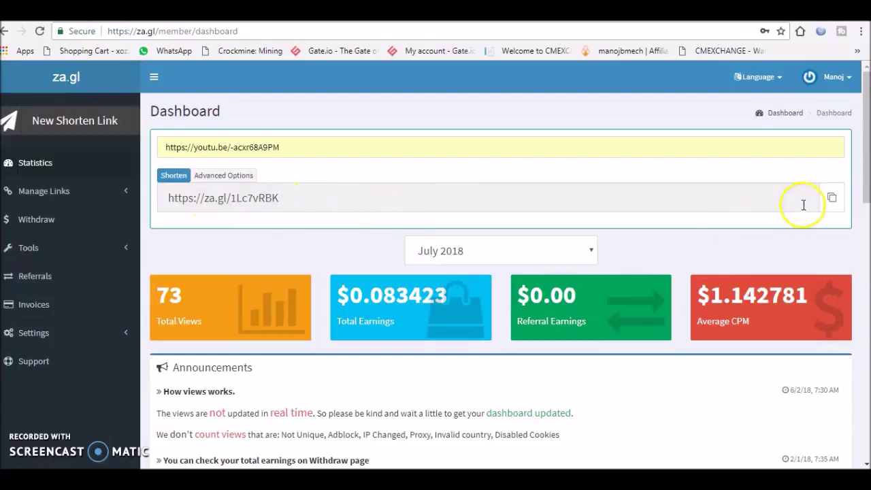
left_click(831, 197)
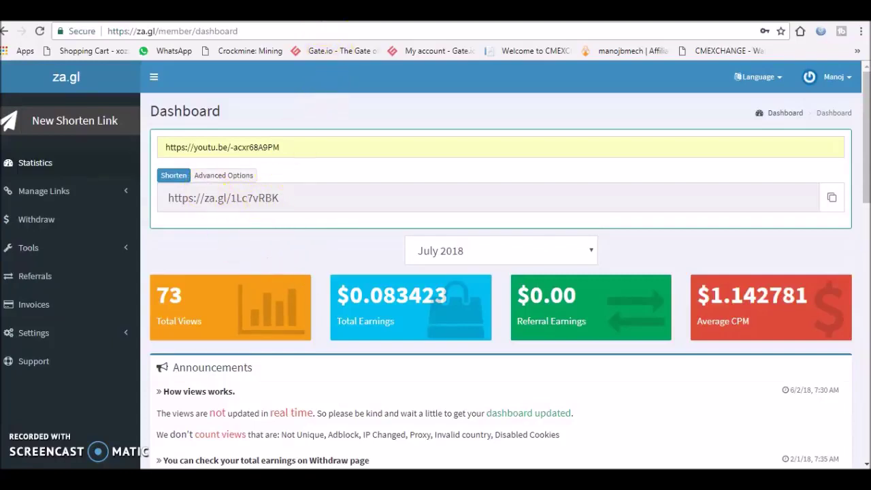
Look over the ad page of the shortened za.gl link and continue to the destination with Get Link
scroll(613, 204, "up", 5)
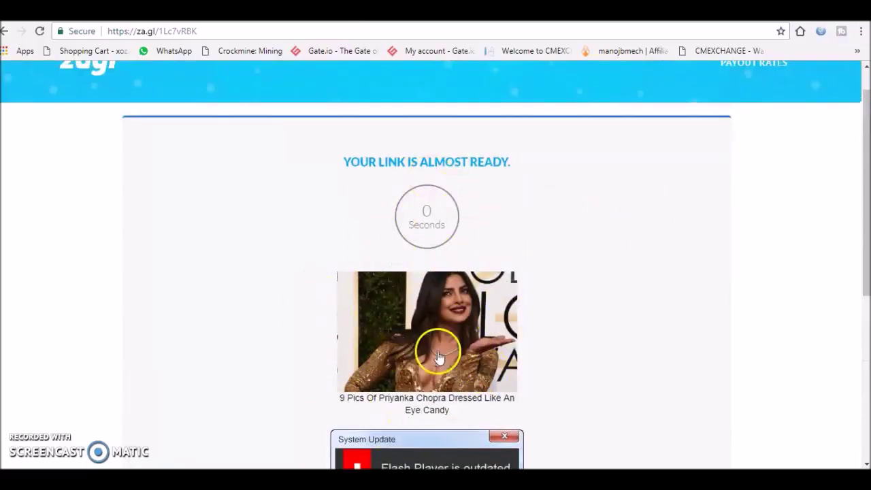
scroll(521, 234, "down", 5)
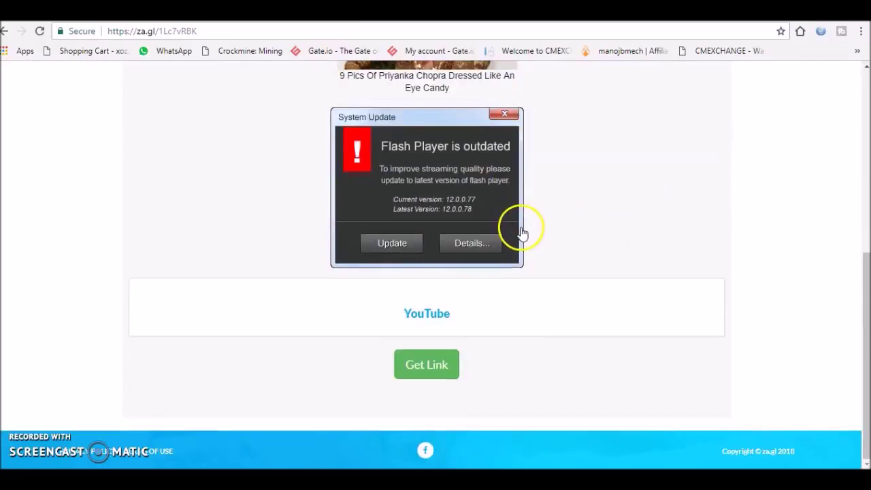
scroll(603, 220, "up", 3)
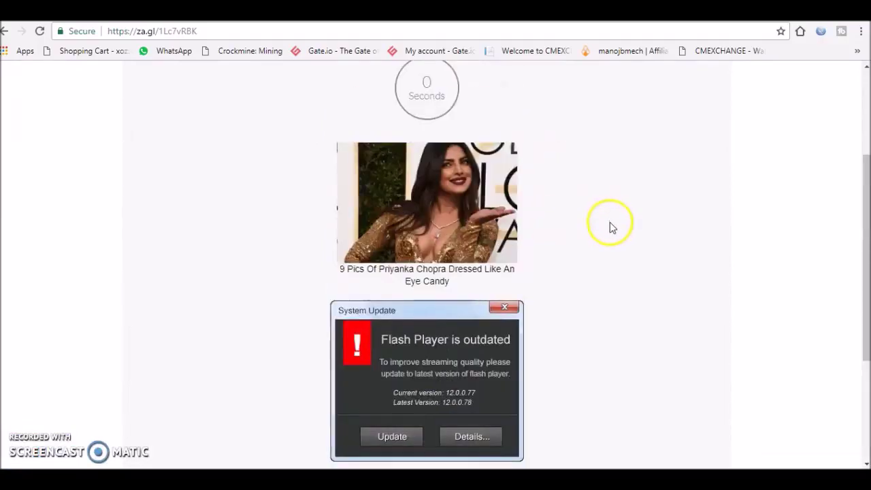
scroll(493, 191, "down", 3)
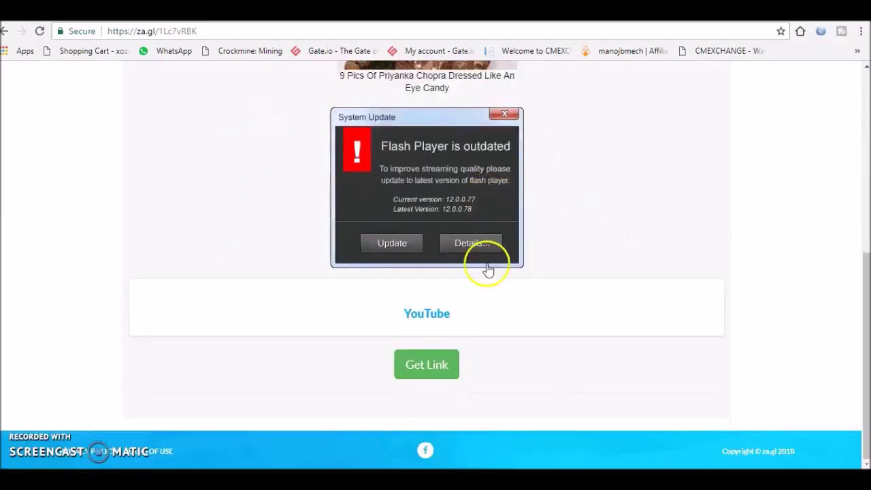
left_click(434, 366)
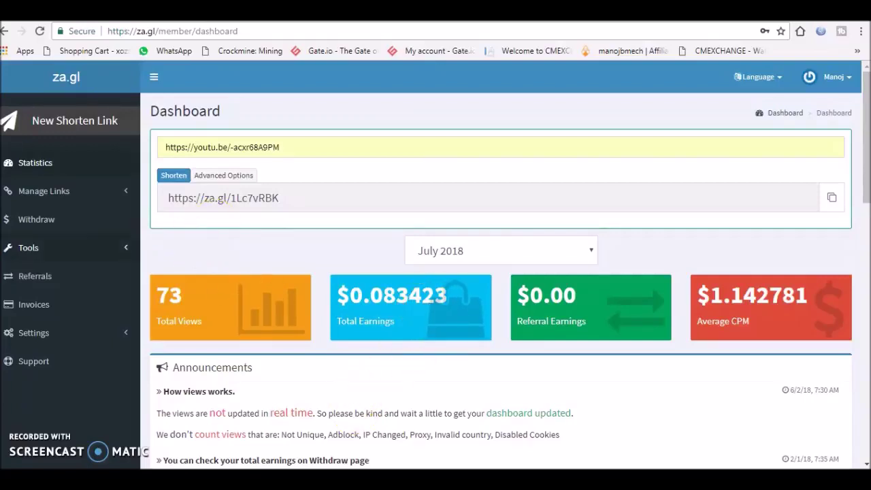
Open the za.gl Withdraw Funds page and review the balances, payment conditions and withdrawal status descriptions
left_click(42, 218)
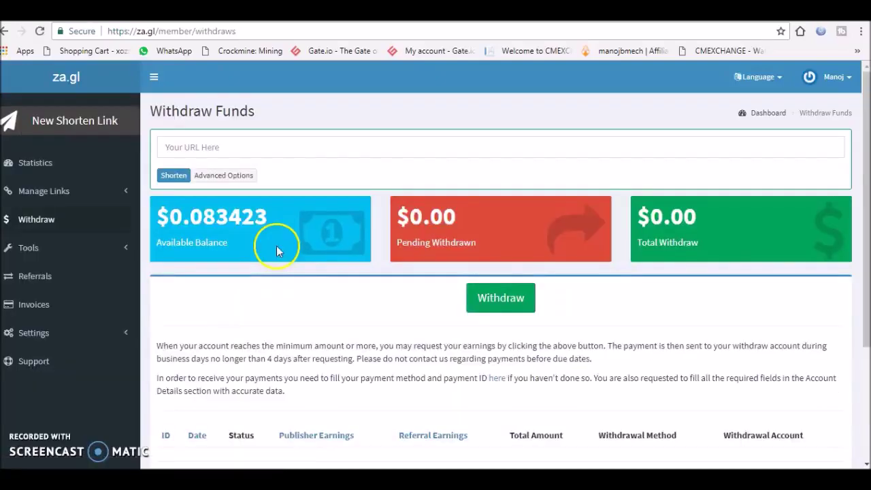
scroll(388, 307, "down", 2)
scroll(391, 310, "up", 1)
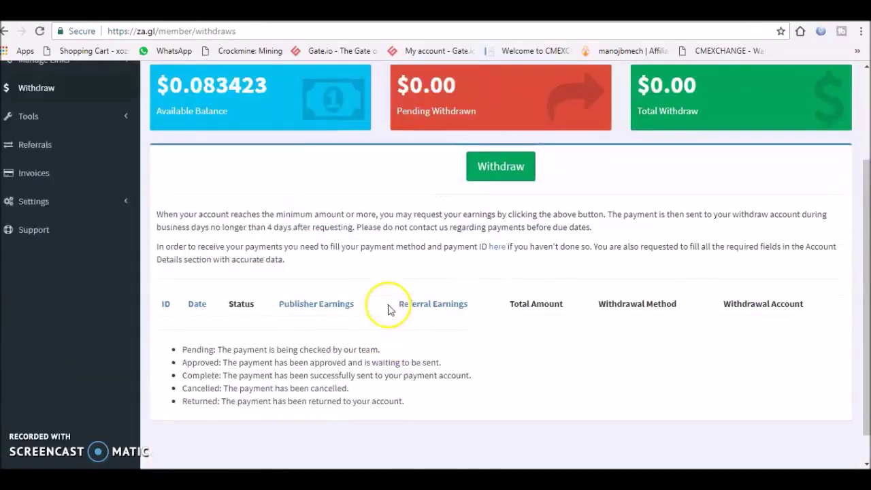
scroll(391, 309, "up", 2)
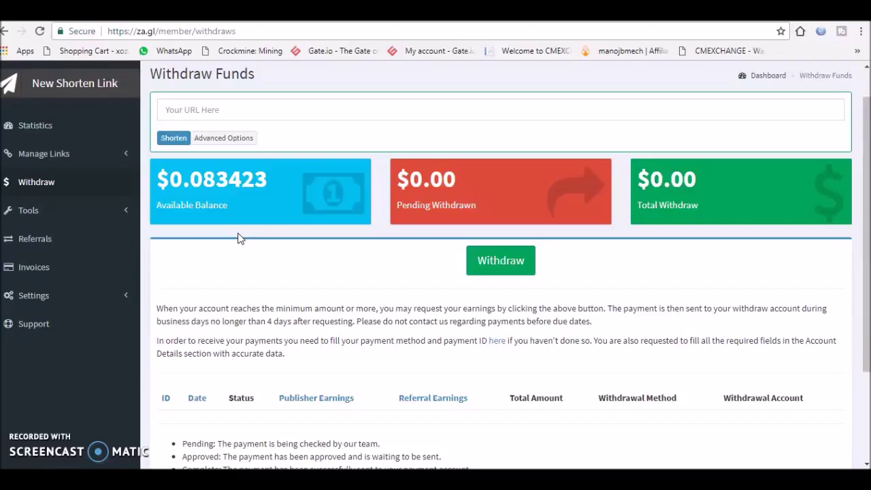
left_click(258, 259)
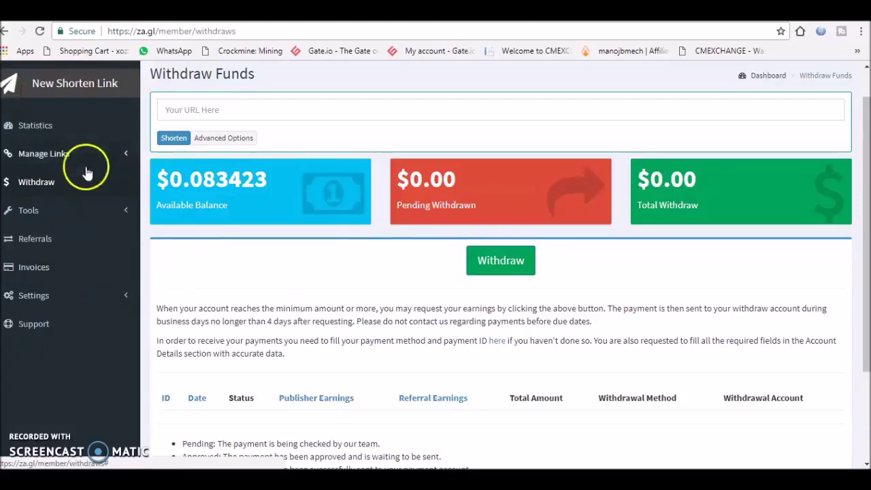
Open the list of all shortened links in the za.gl account
scroll(82, 313, "up", 1)
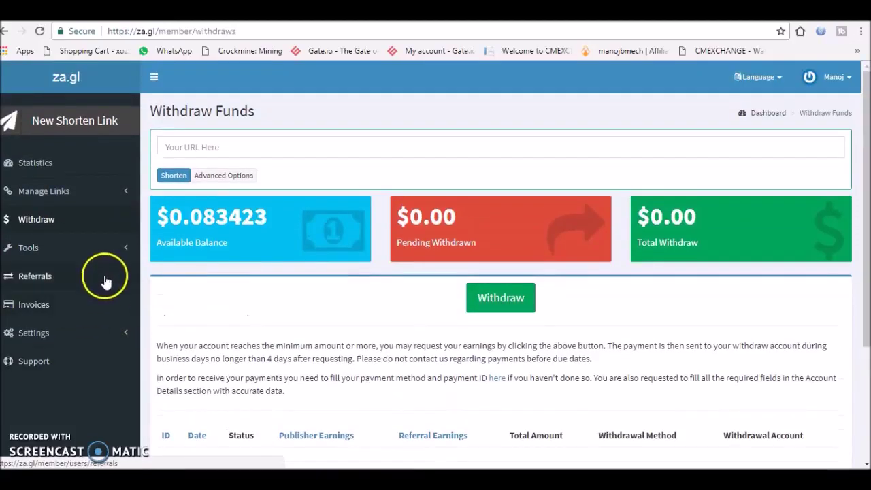
left_click(94, 193)
left_click(83, 218)
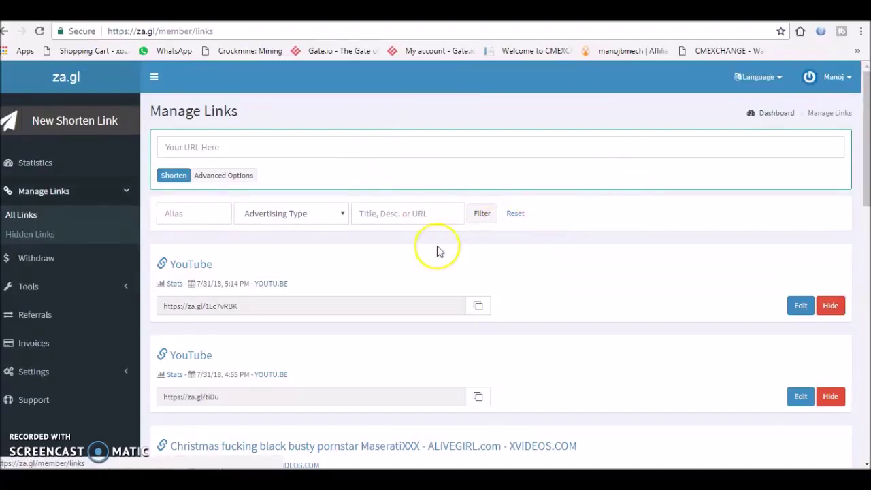
Return to the Statistics dashboard and review its earnings overview, announcements and short tutorial section
left_click(85, 166)
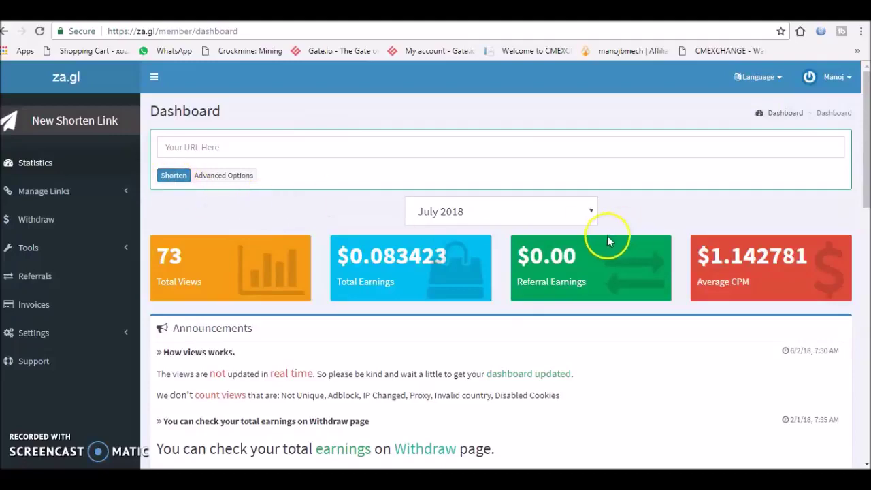
scroll(549, 325, "down", 3)
scroll(553, 319, "down", 2)
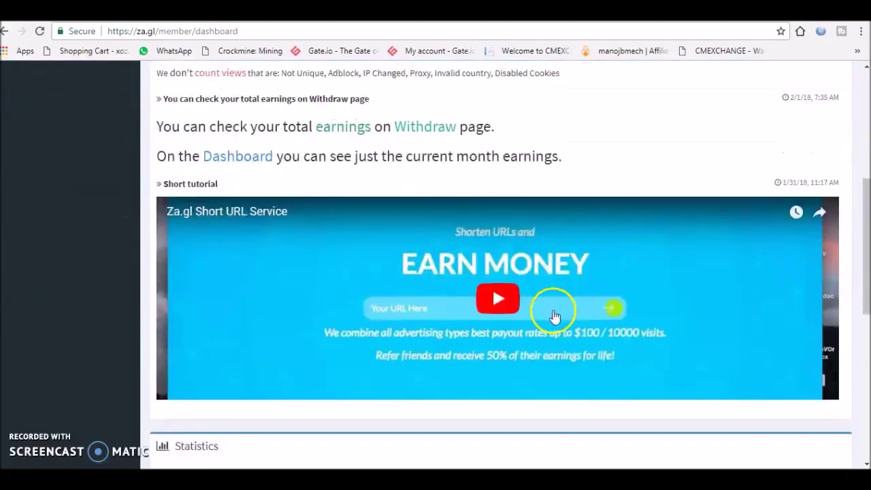
scroll(554, 313, "up", 5)
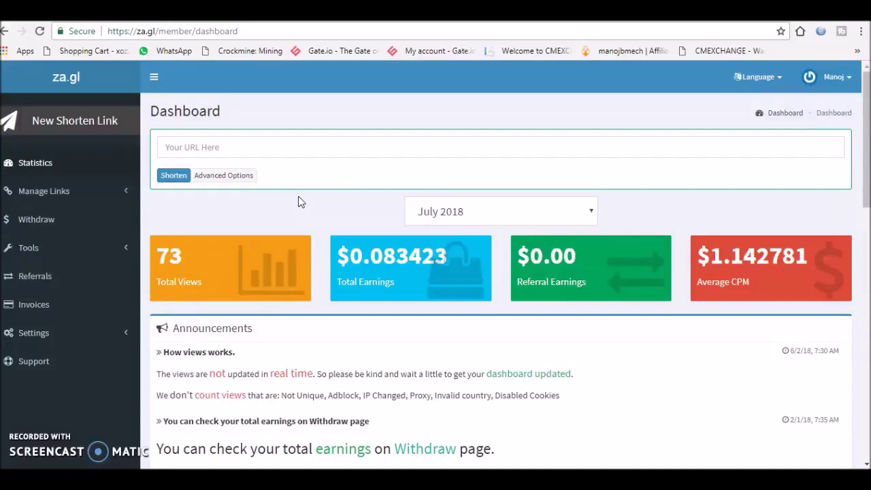
left_click(300, 113)
left_click(303, 120)
Examine the July 2018 daily views chart and earnings table on the dashboard, and open the Withdraw page
scroll(496, 156, "down", 7)
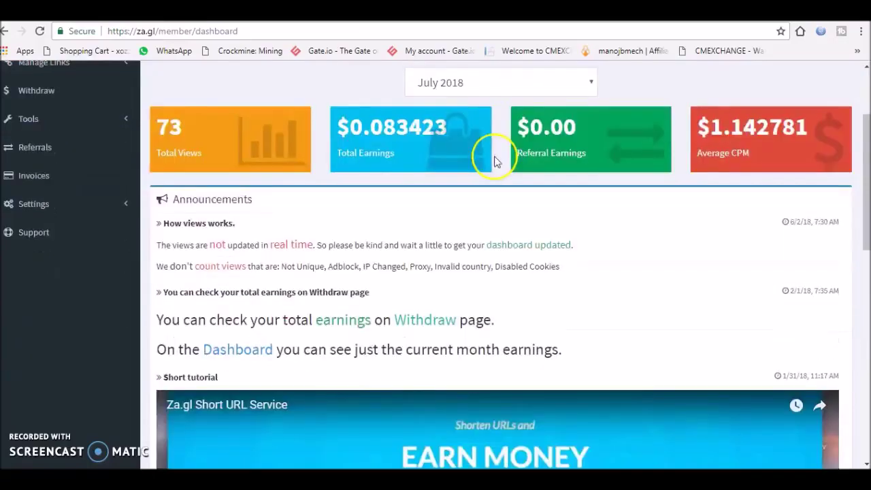
scroll(496, 158, "down", 3)
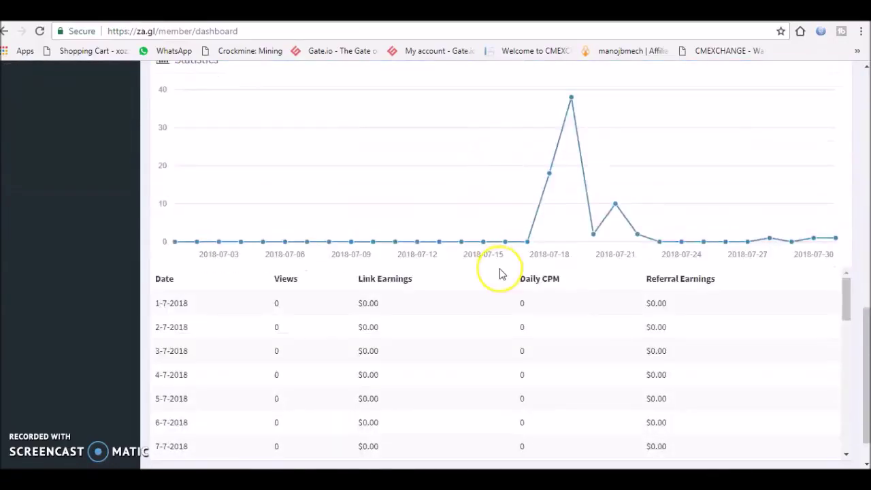
scroll(500, 274, "down", 2)
scroll(500, 274, "up", 2)
scroll(537, 273, "up", 8)
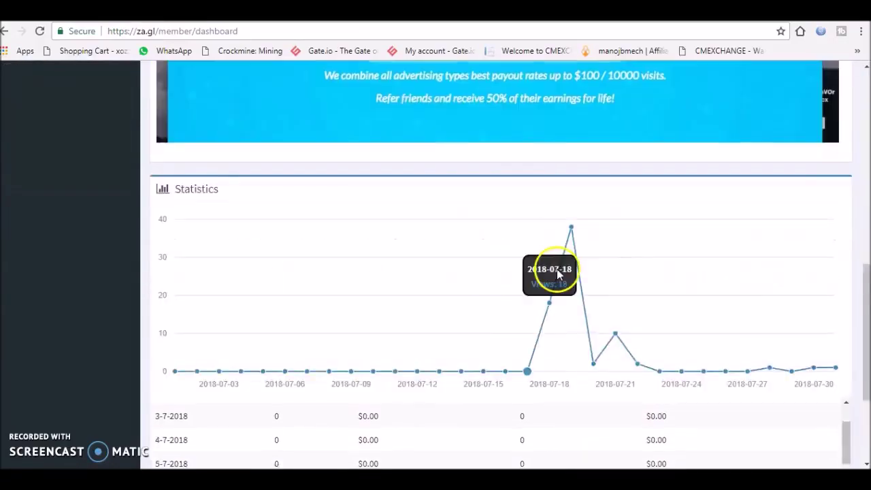
scroll(552, 286, "up", 3)
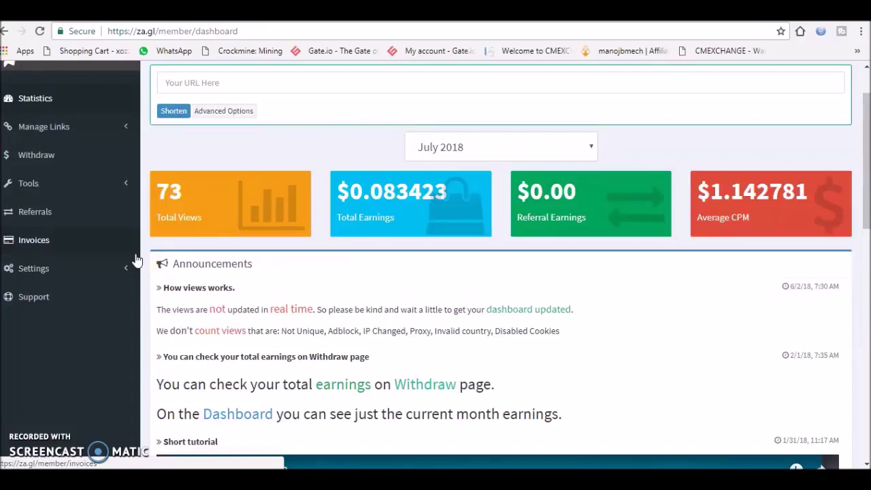
scroll(294, 276, "up", 1)
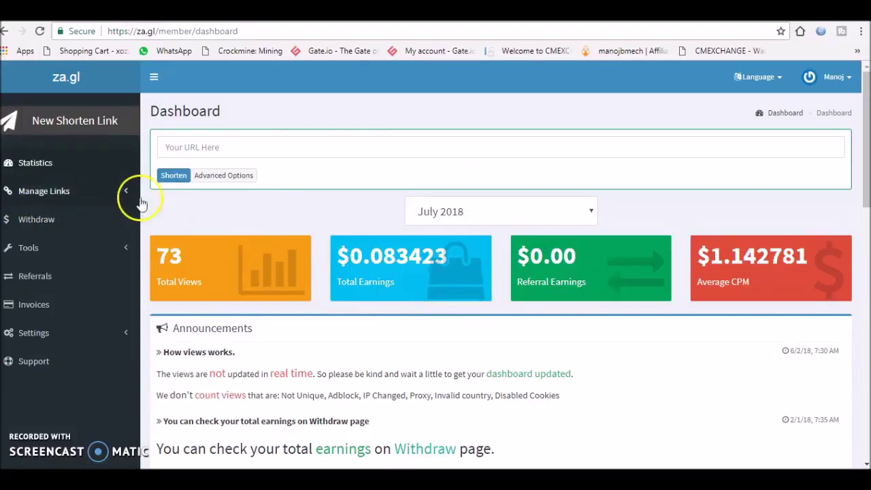
left_click(72, 214)
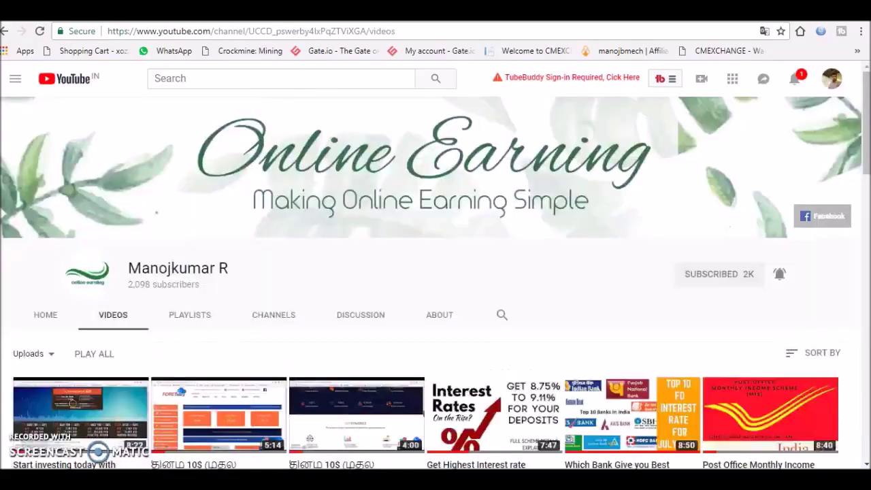
Switch back to the Online Earning YouTube channel and browse its most recent uploads
scroll(688, 226, "down", 3)
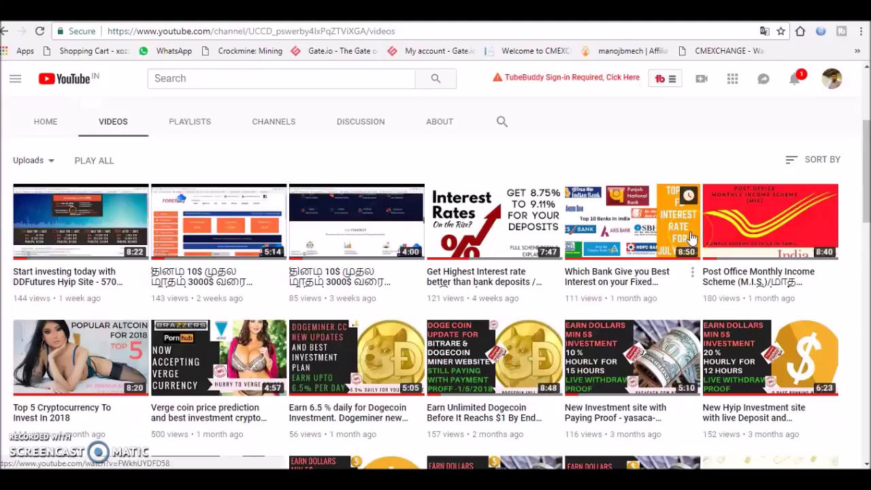
scroll(708, 242, "up", 2)
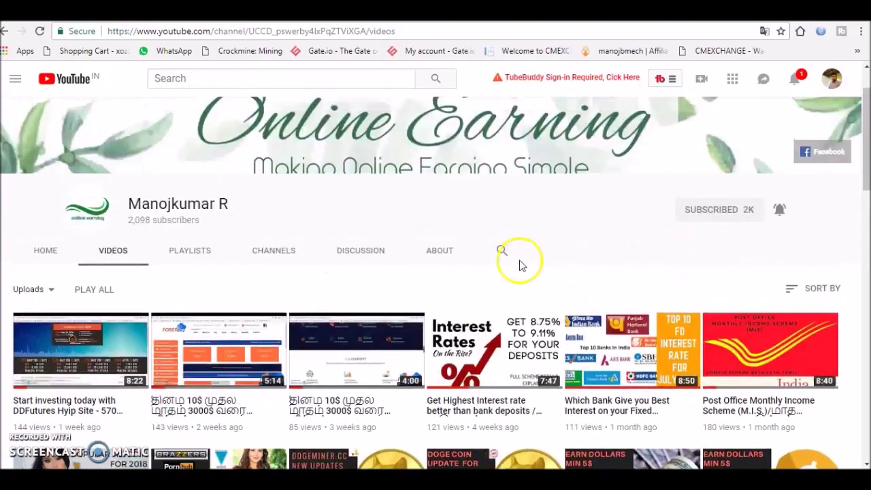
scroll(518, 264, "down", 1)
scroll(514, 263, "down", 2)
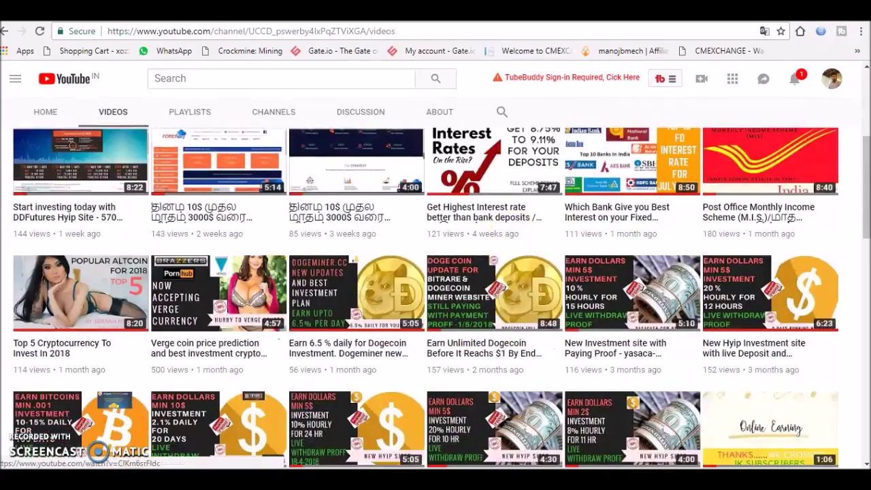